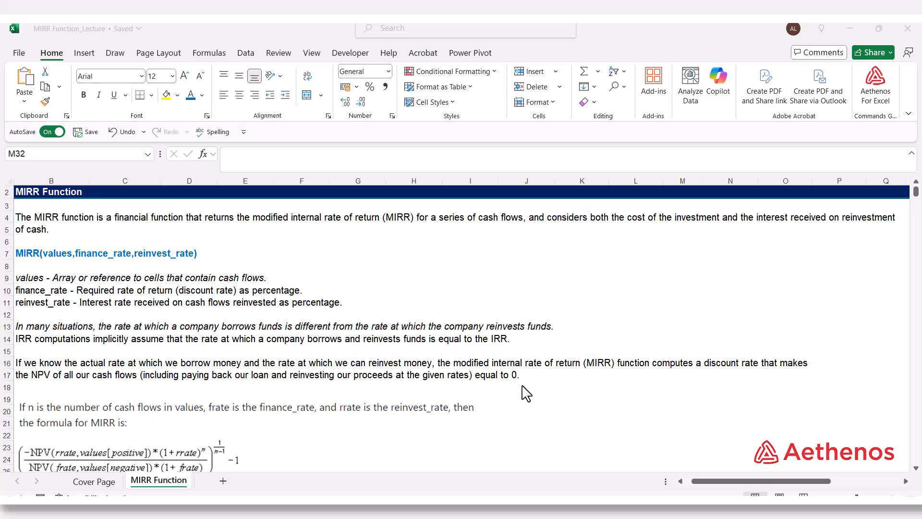
# Review the MIRR formula explanation, then examine the borrowing and investment rates in C28 and C29
pyautogui.scroll(-3, 526, 396)
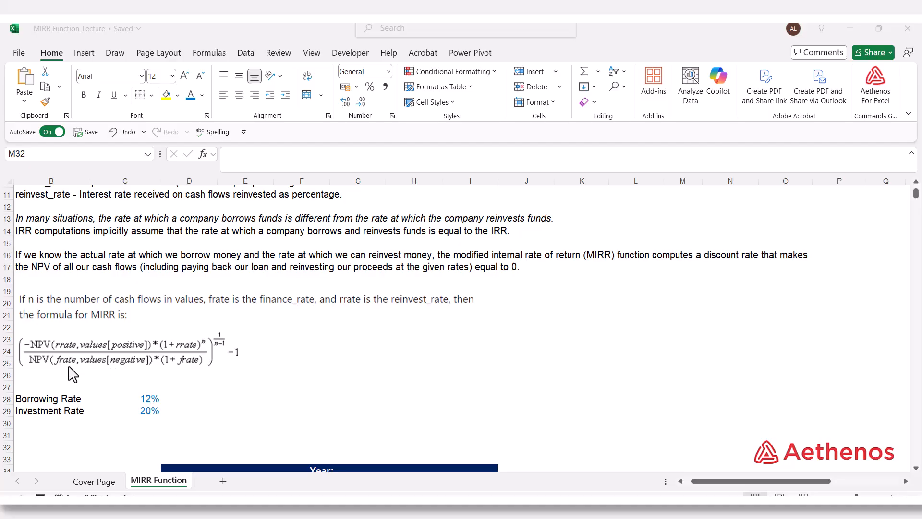
pyautogui.scroll(-5, 272, 398)
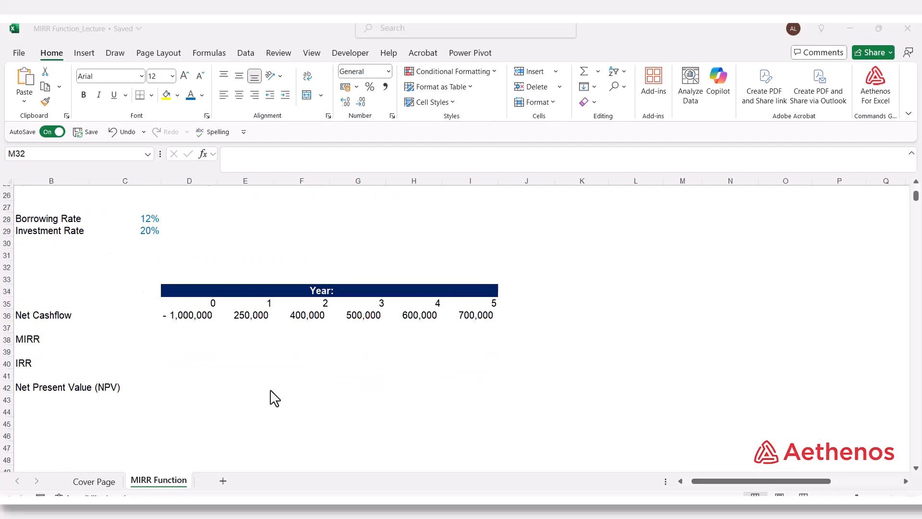
pyautogui.click(147, 222)
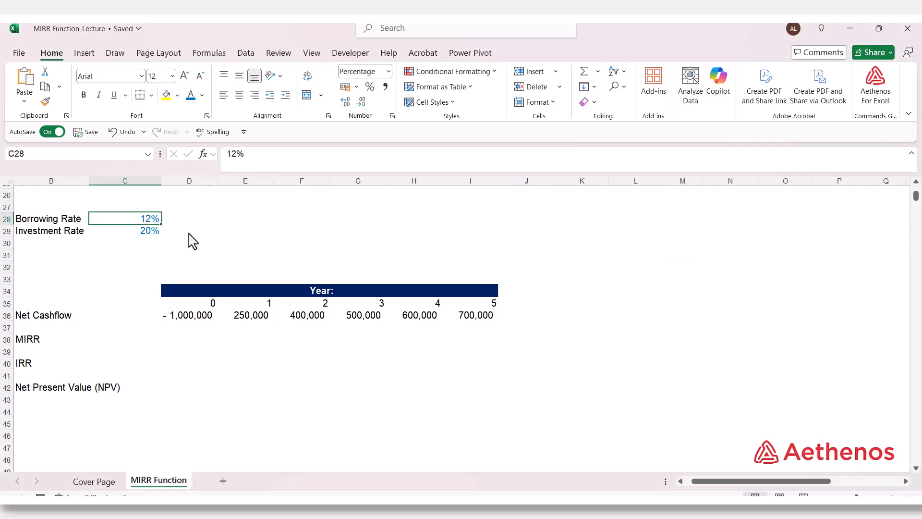
pyautogui.click(144, 234)
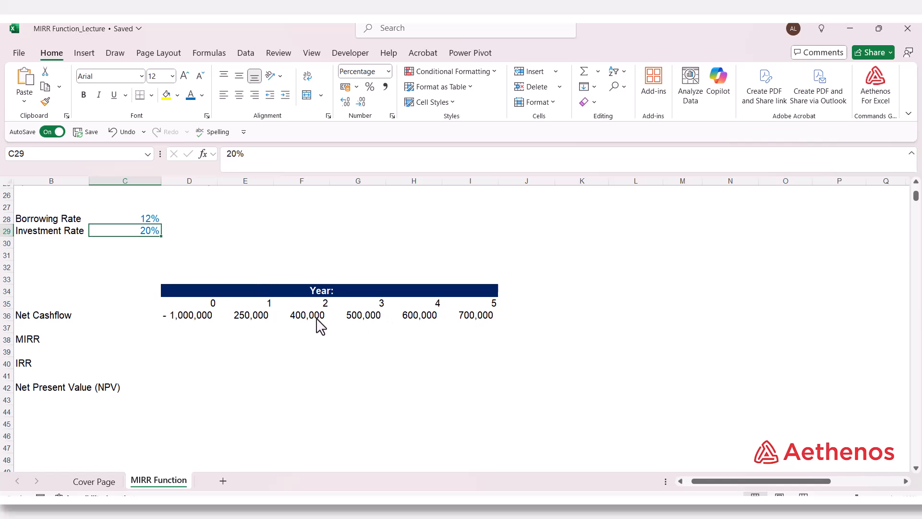
# Calculate the MIRR in D38 with =MIRR(D36:I36,C28,C29), using the net cash flows, borrowing rate and investment rate
pyautogui.click(188, 341)
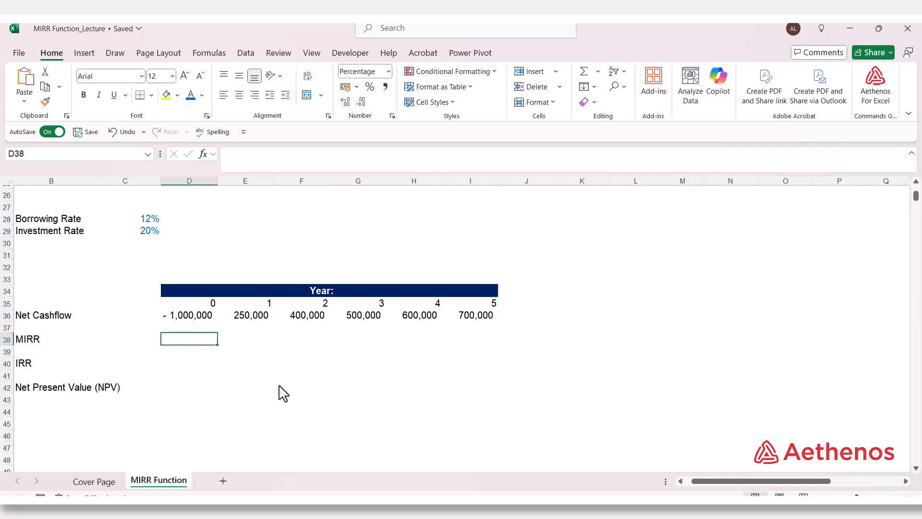
pyautogui.write('+')
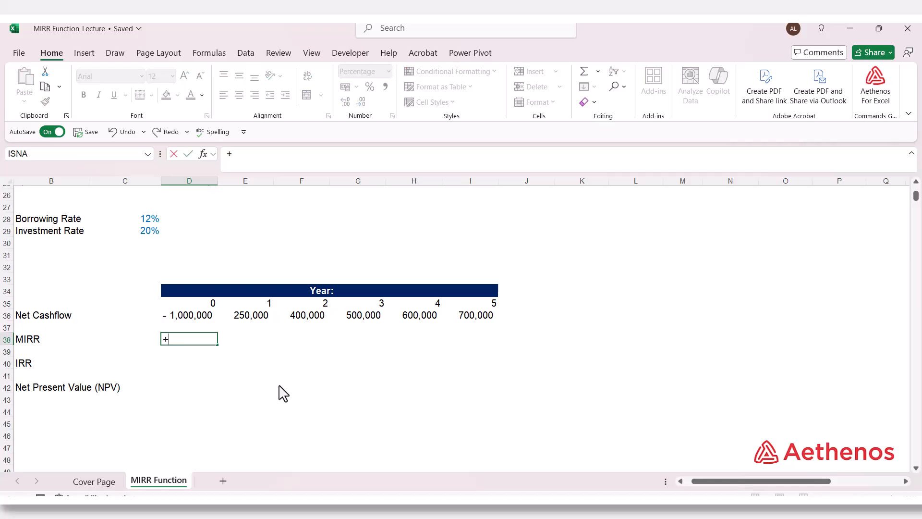
pyautogui.press('BackSpace')
pyautogui.write('=mirr')
pyautogui.press('Tab')
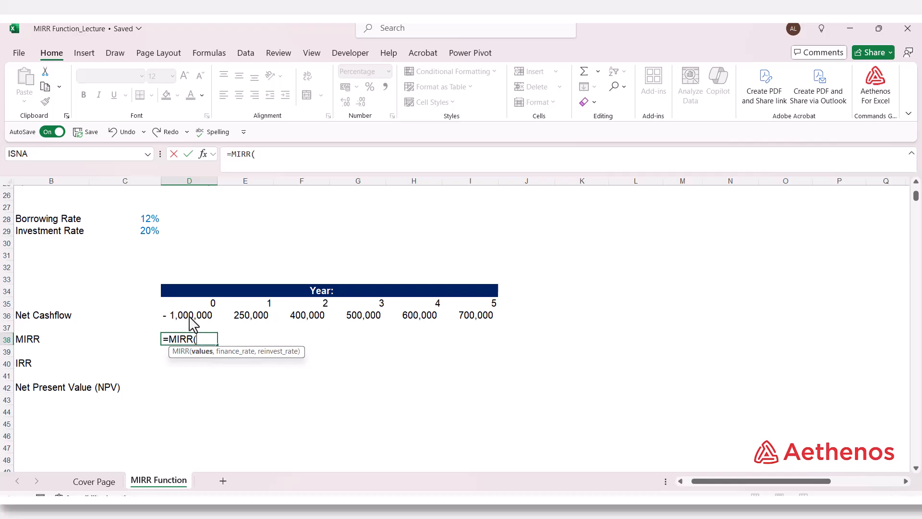
pyautogui.moveTo(194, 324); pyautogui.dragTo(475, 325)
pyautogui.write(',')
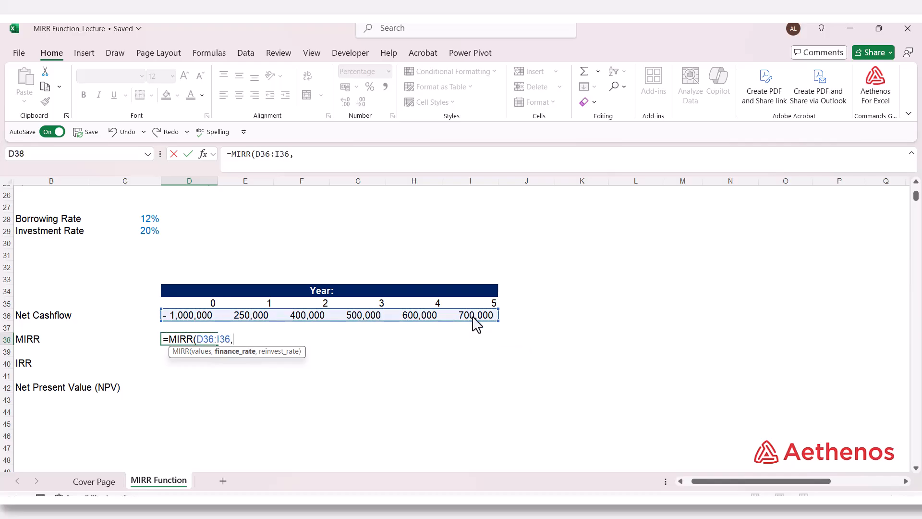
pyautogui.click(142, 221)
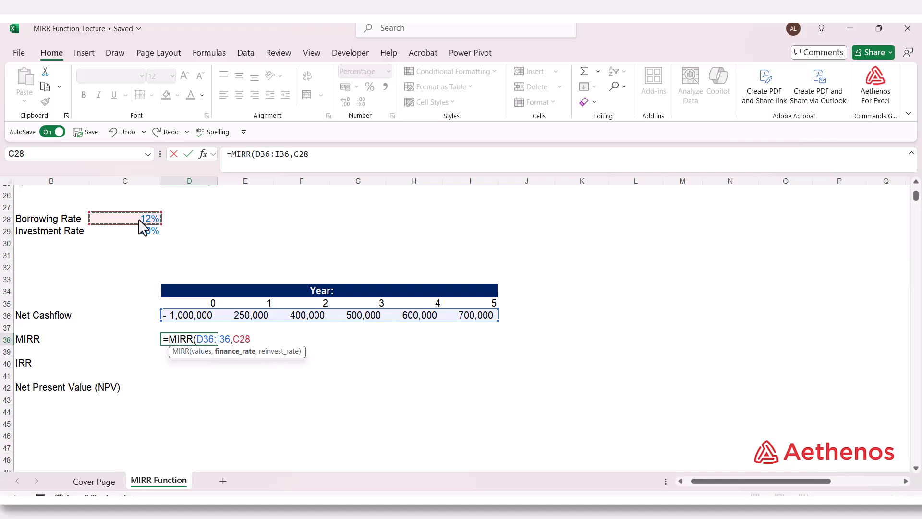
pyautogui.write(',')
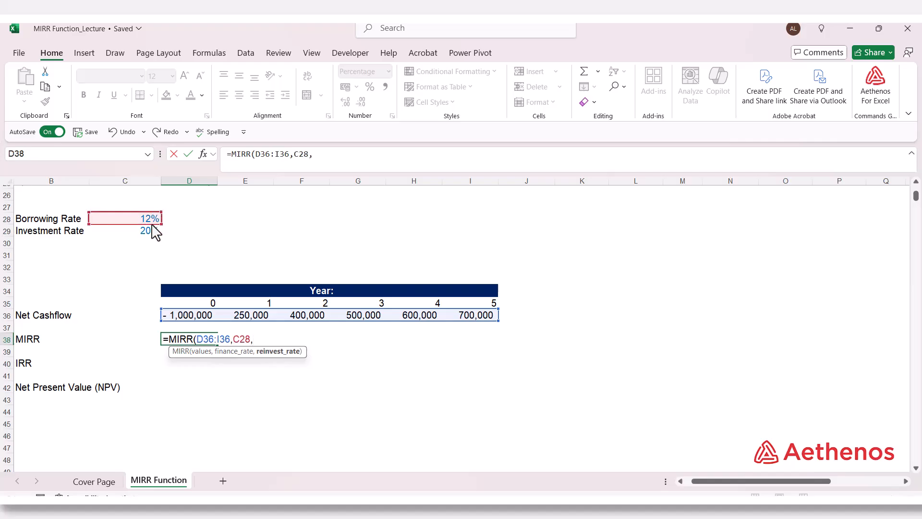
pyautogui.click(144, 232)
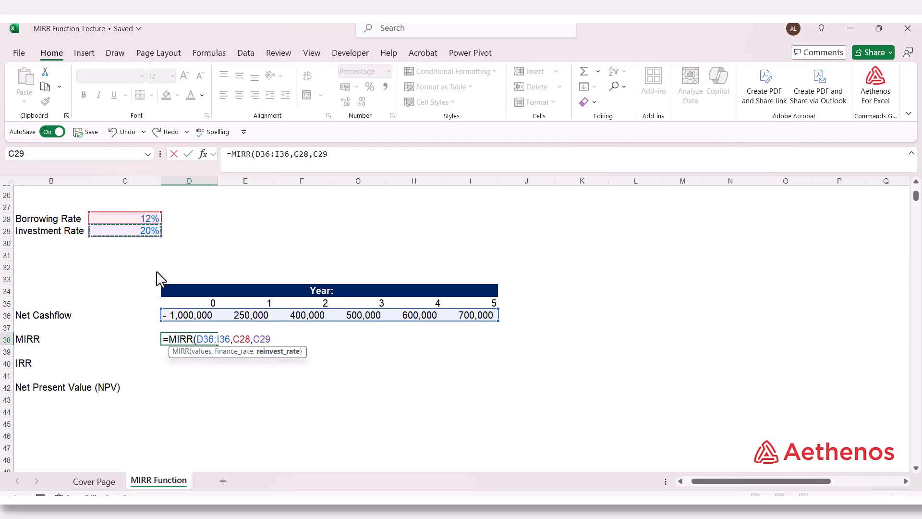
pyautogui.write(')')
pyautogui.press('Return')
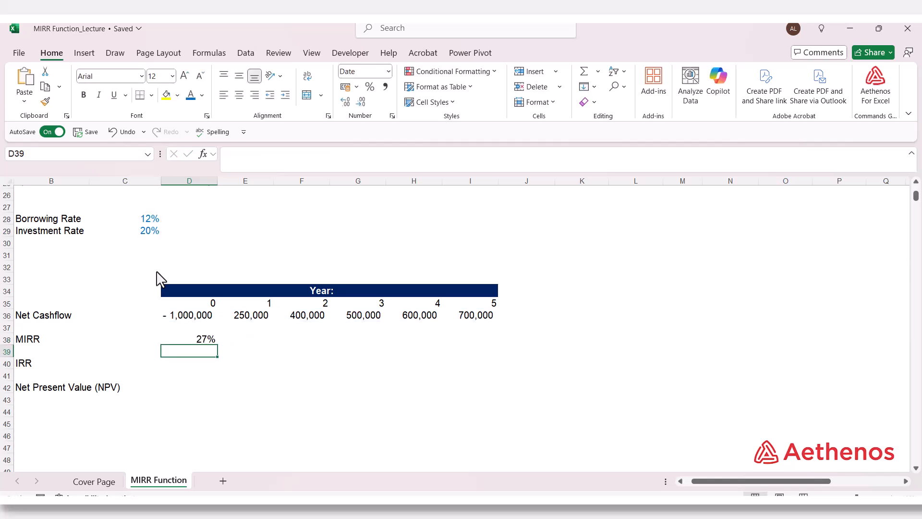
pyautogui.click(182, 339)
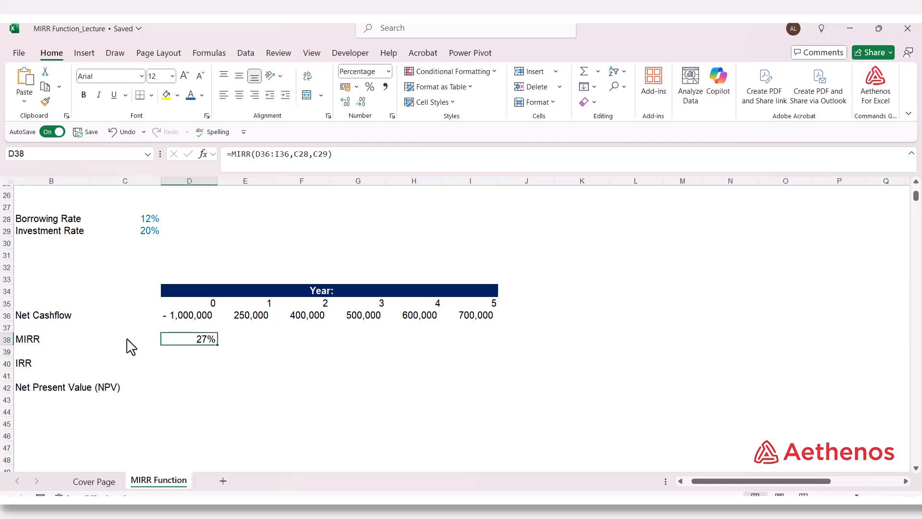
# Calculate the IRR of the net cash flows in D40 with =IRR(D36:I36) and compare it with the MIRR
pyautogui.click(188, 364)
pyautogui.write('=irr')
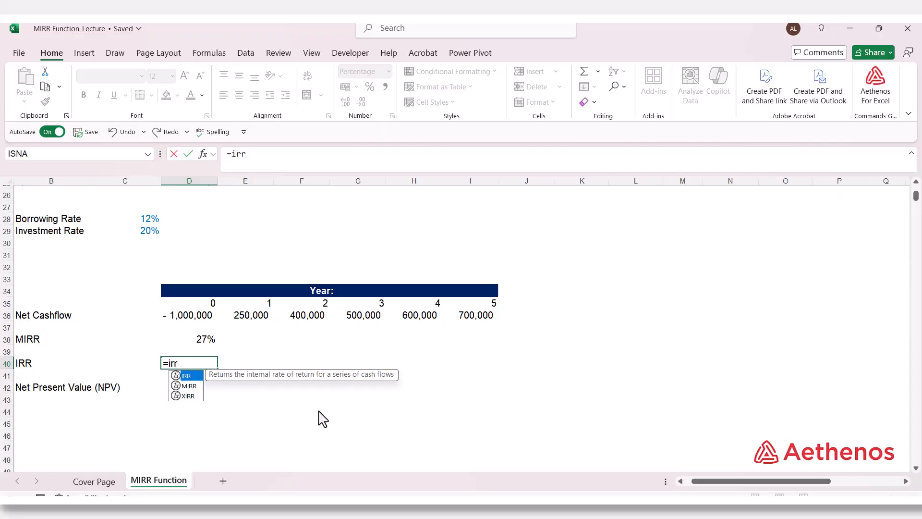
pyautogui.press('Tab')
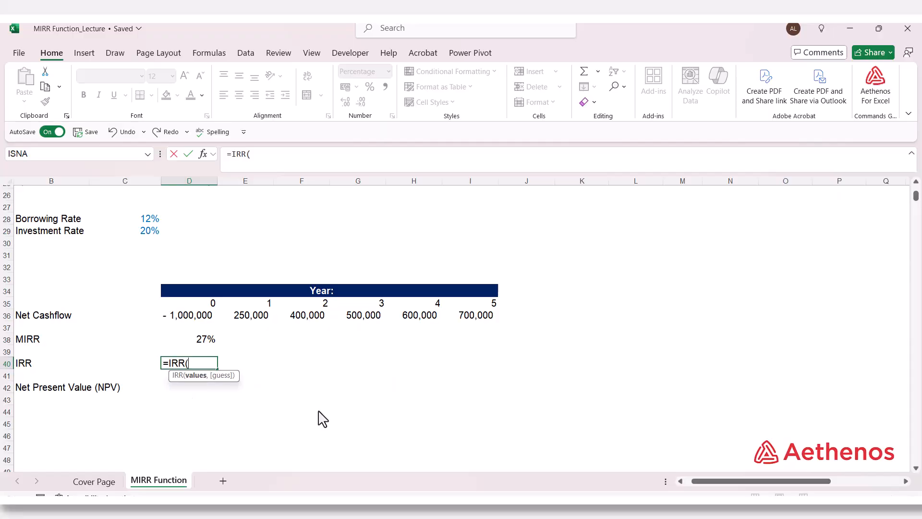
pyautogui.moveTo(191, 318); pyautogui.dragTo(477, 320)
pyautogui.write(')')
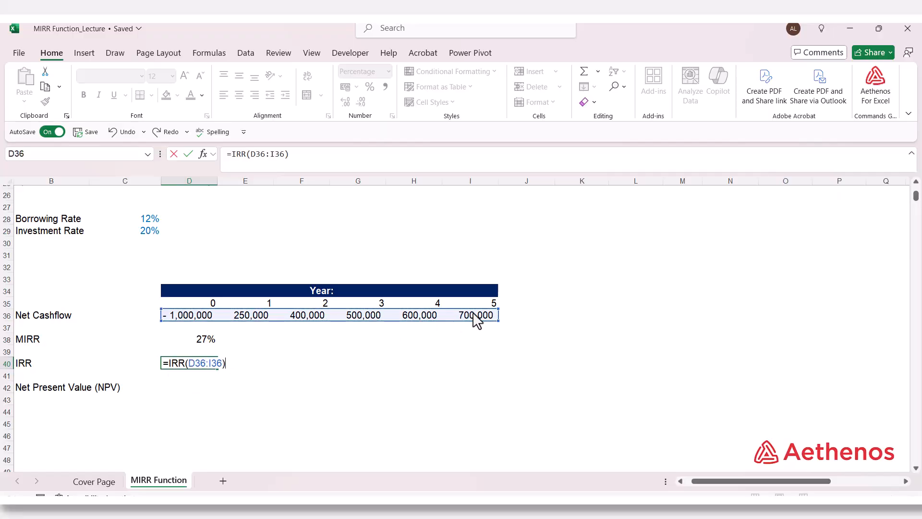
pyautogui.press('Return')
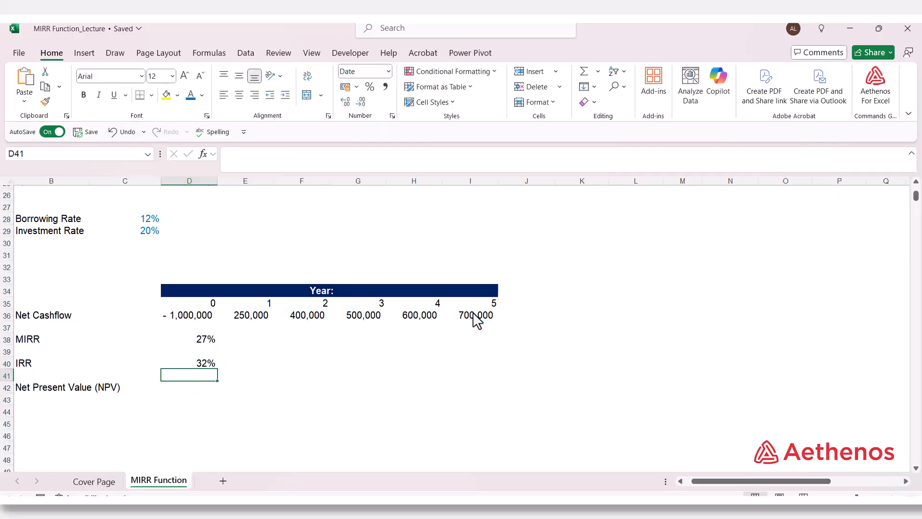
pyautogui.click(190, 363)
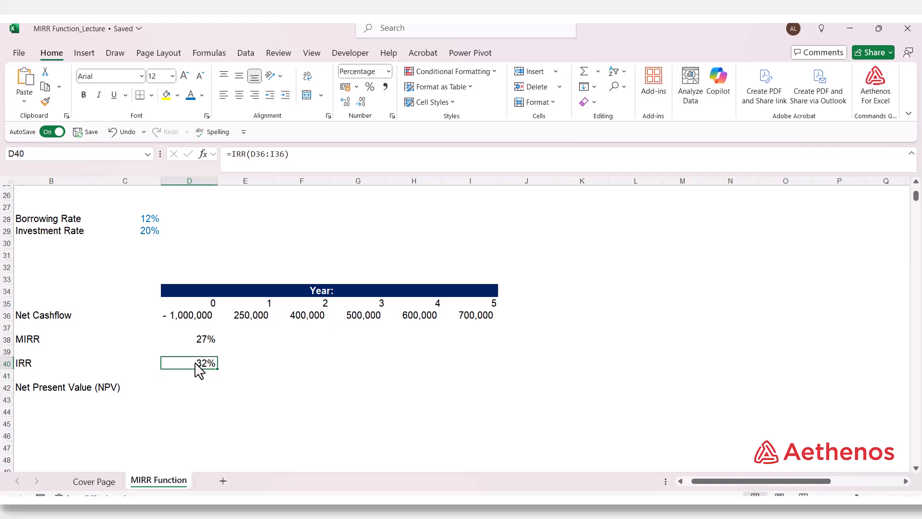
pyautogui.click(201, 341)
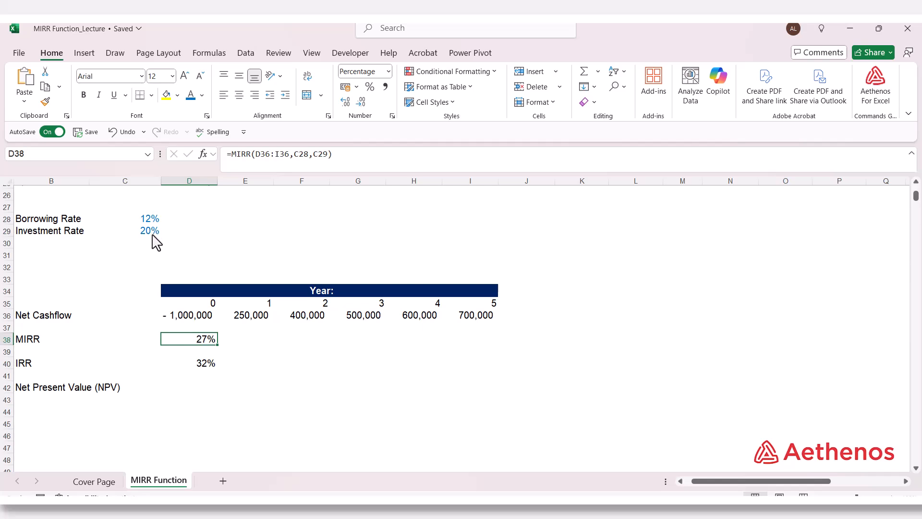
pyautogui.click(212, 368)
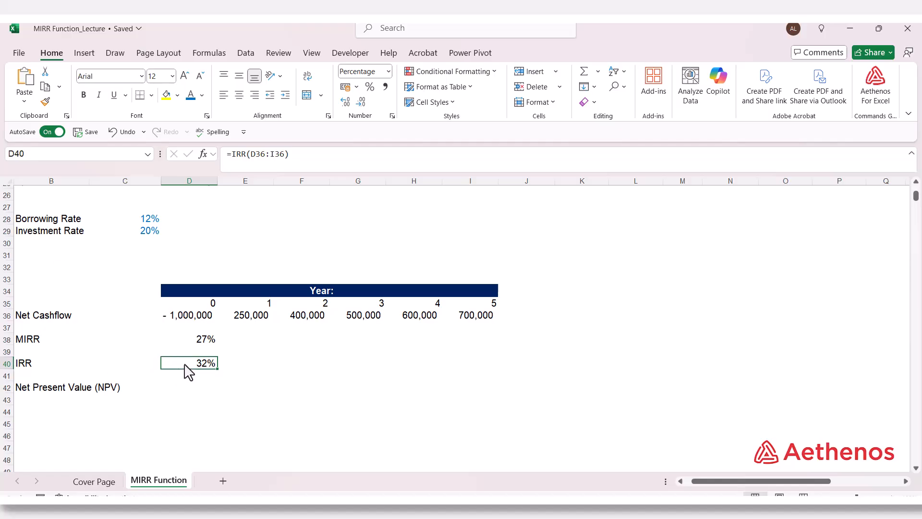
pyautogui.click(211, 341)
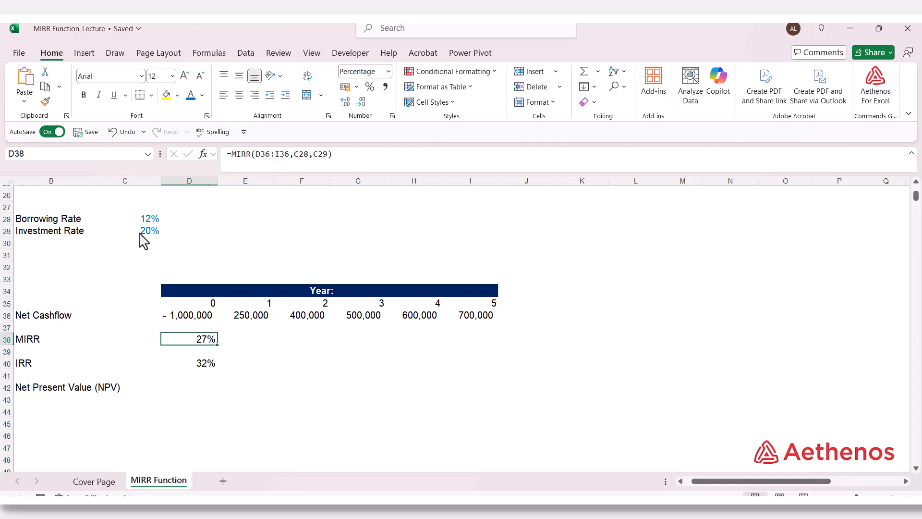
# Calculate the net present value in D42 at the IRR with =NPV(D40,E36:I36)+D36, and check it against the MIRR cell
pyautogui.click(197, 389)
pyautogui.write('=')
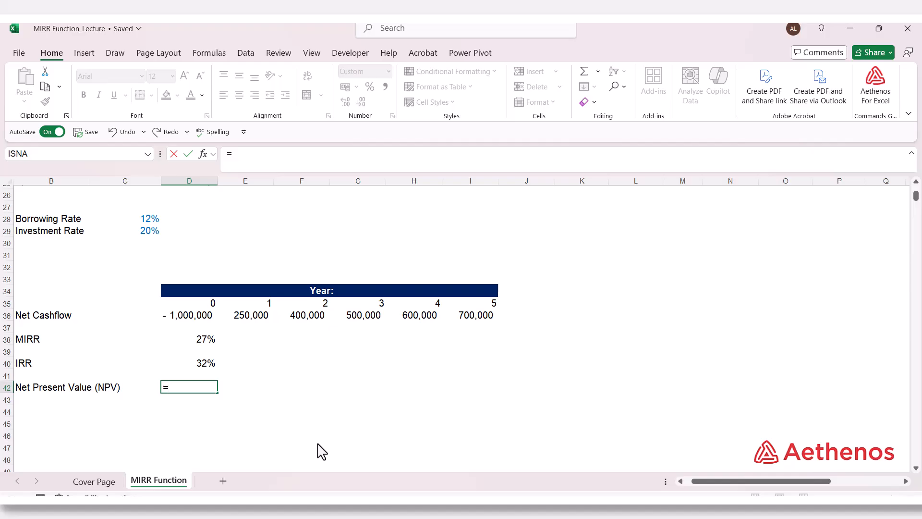
pyautogui.write('npv')
pyautogui.press('Tab')
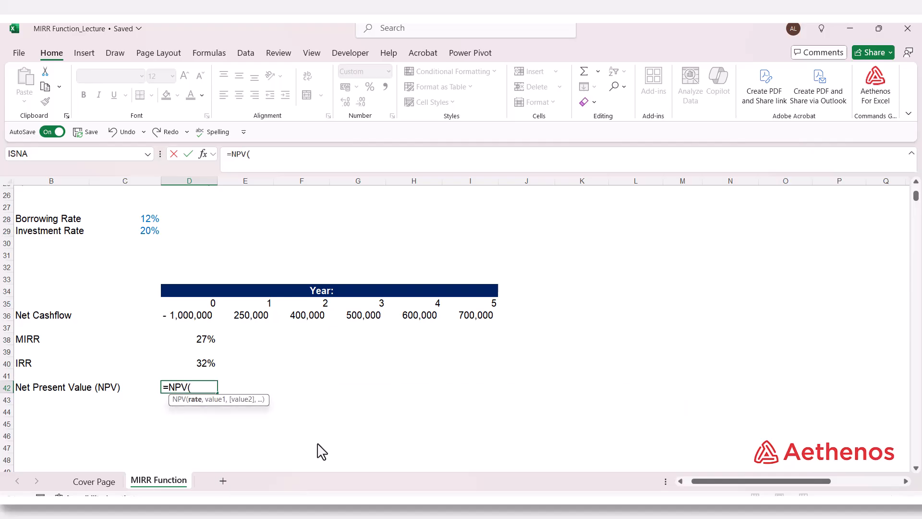
pyautogui.click(211, 366)
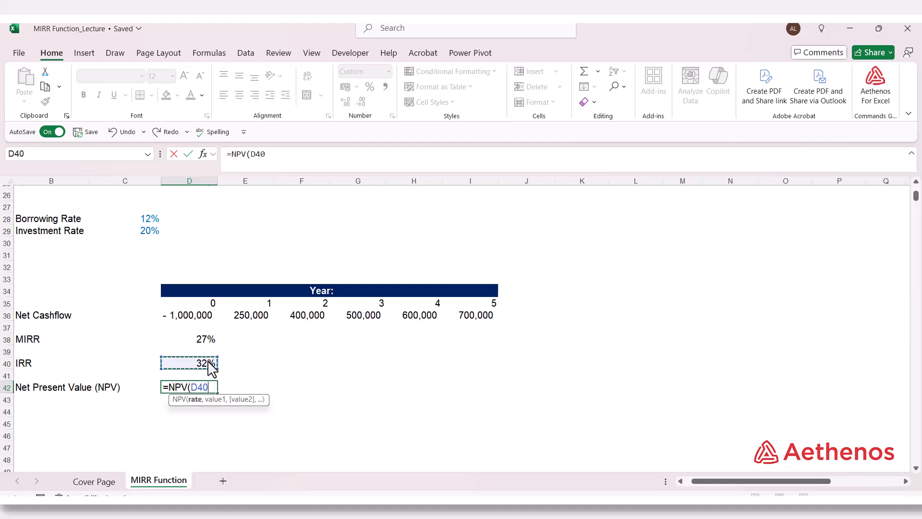
pyautogui.write(',')
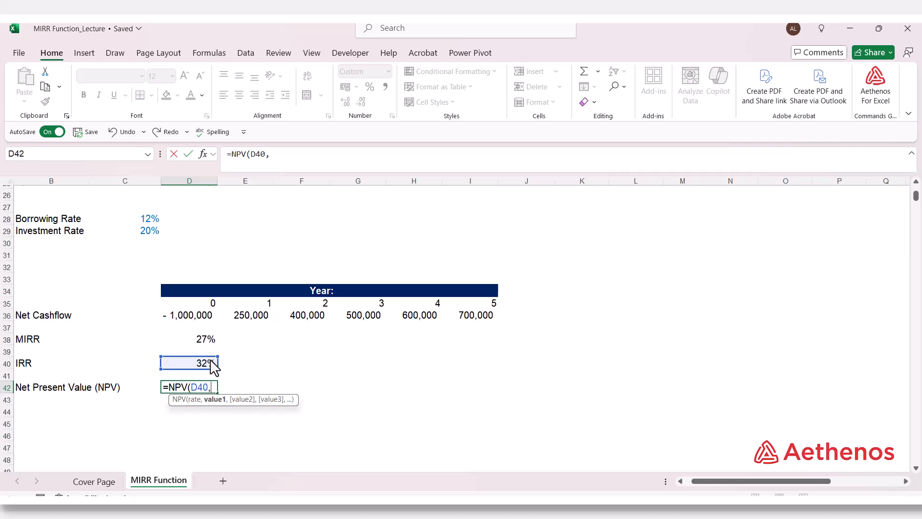
pyautogui.moveTo(264, 321); pyautogui.dragTo(464, 323)
pyautogui.write(')+')
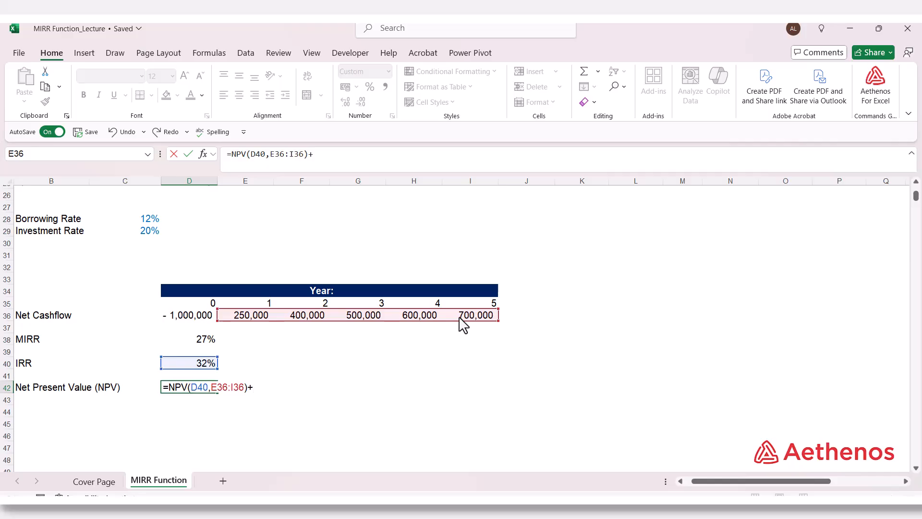
pyautogui.click(194, 321)
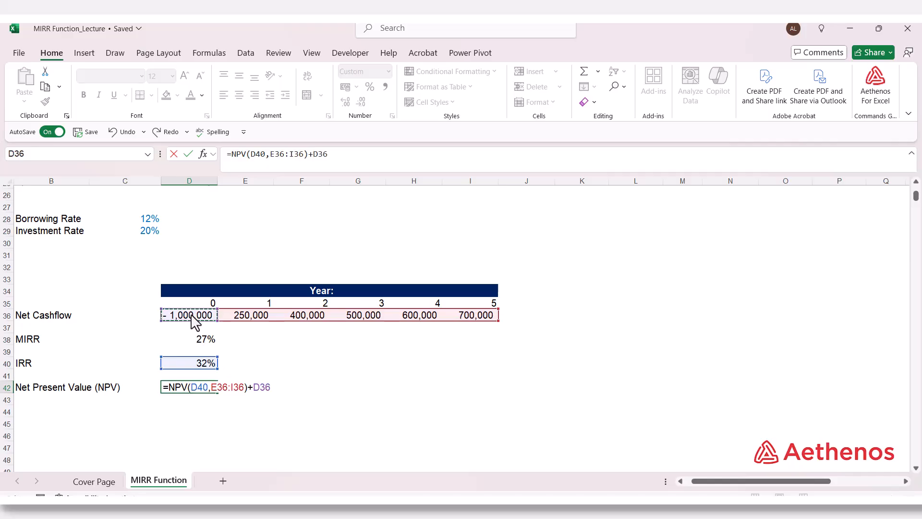
pyautogui.press('Return')
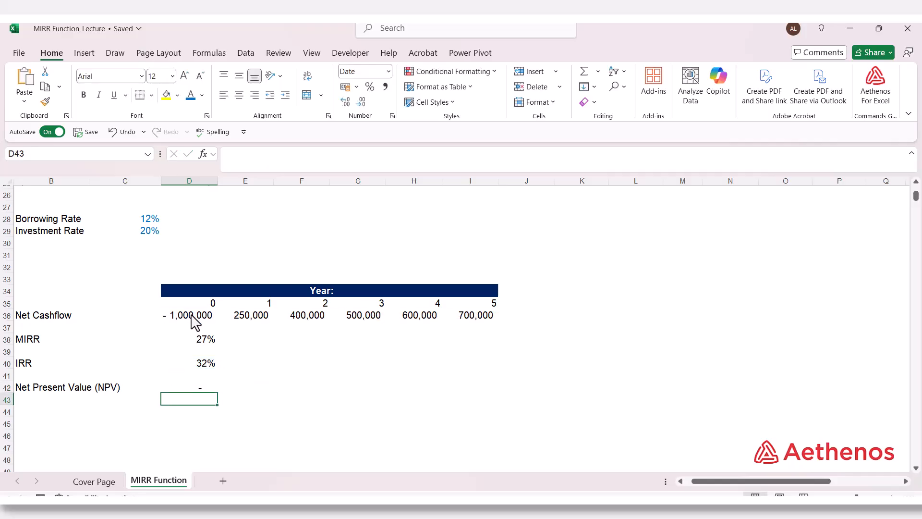
pyautogui.click(200, 388)
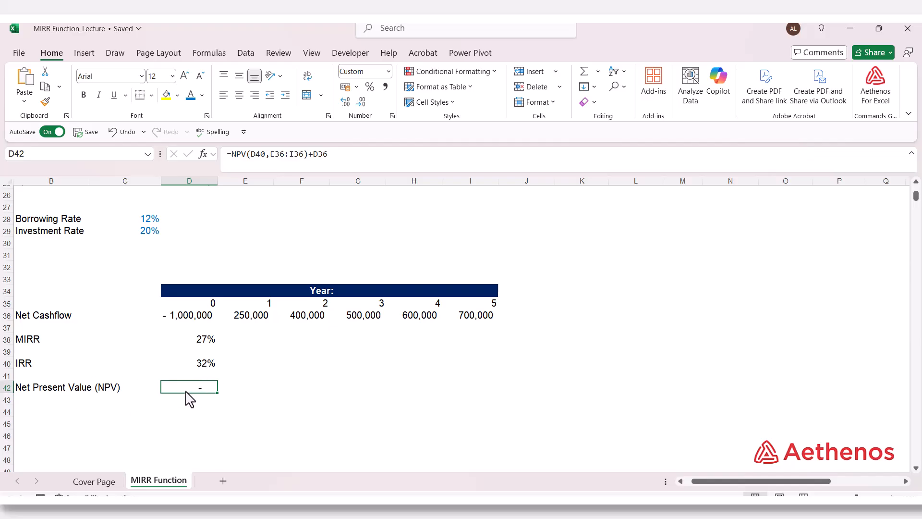
pyautogui.click(193, 341)
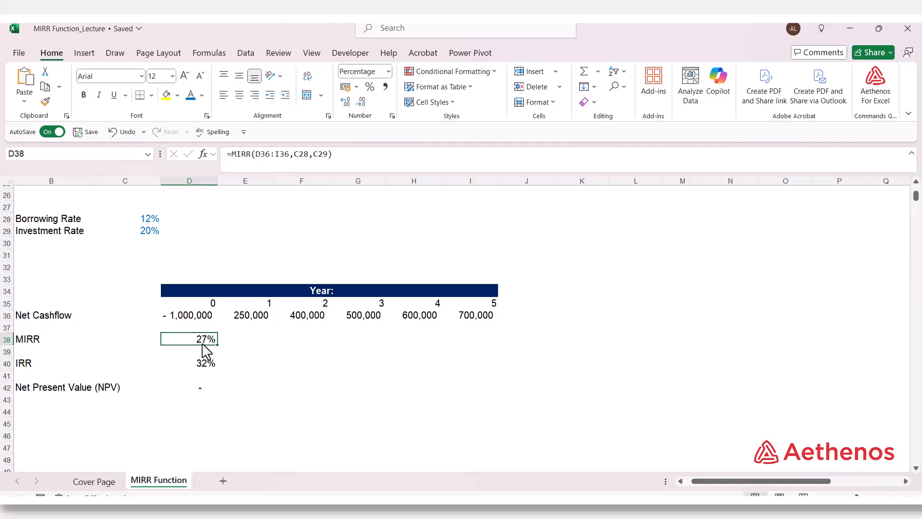
pyautogui.click(226, 344)
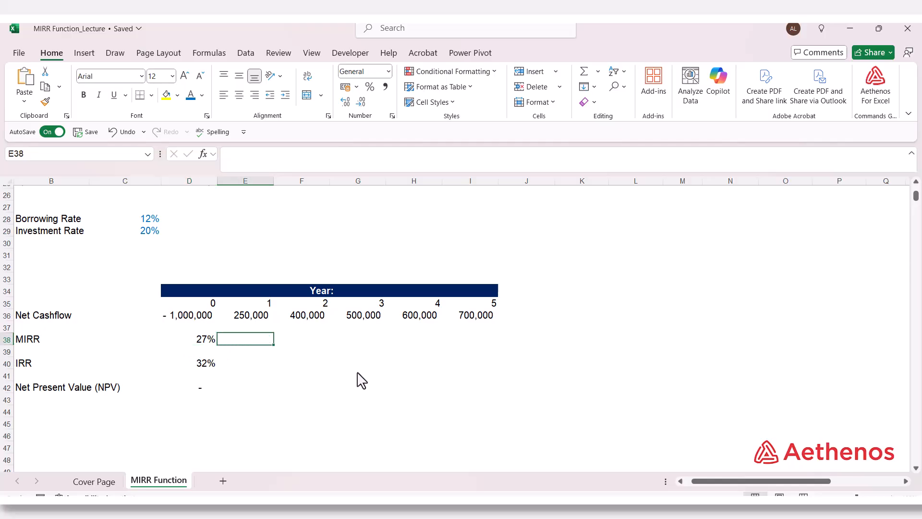